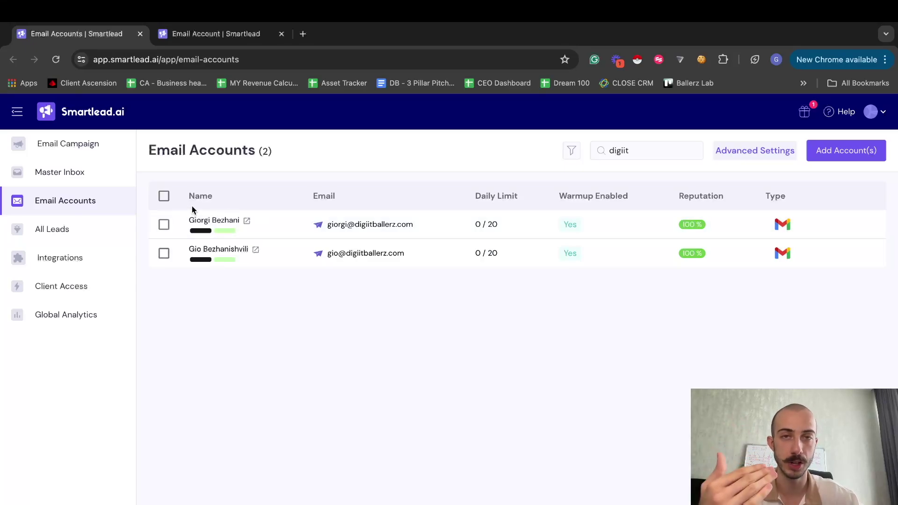
Select both email accounts and bring up the Bulk Update modal's Warm Up options
left_click(163, 198)
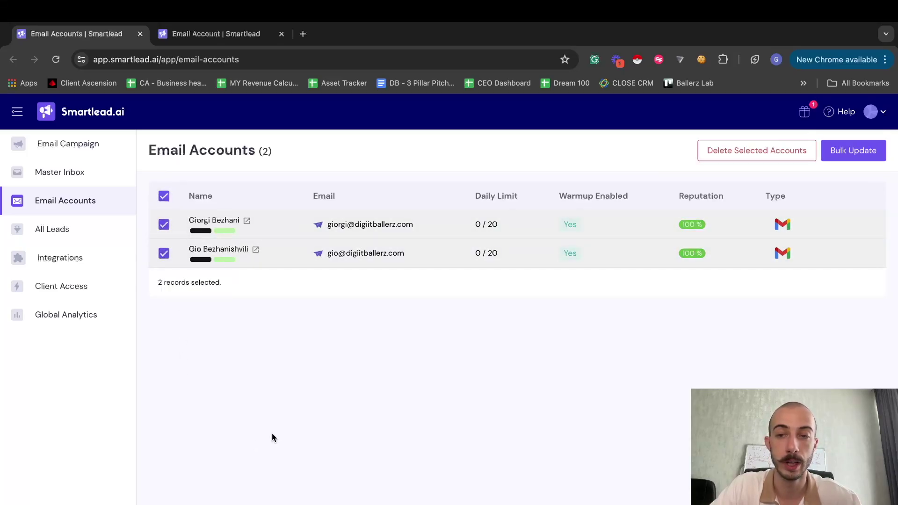
left_click(853, 149)
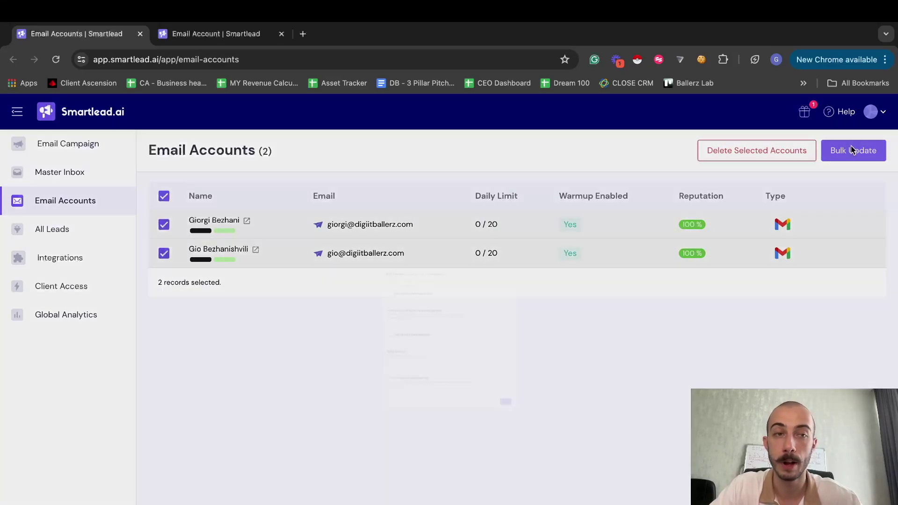
scroll(386, 377, "down", 2)
scroll(386, 377, "up", 2)
Review one account's warm-up settings in the other tab, highlighting its 80% reply rate
left_click(215, 34)
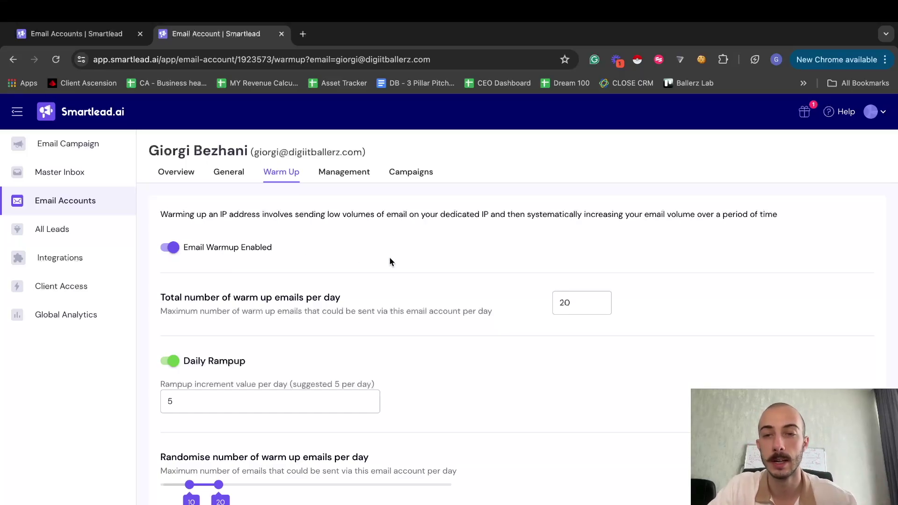
scroll(501, 330, "down", 1)
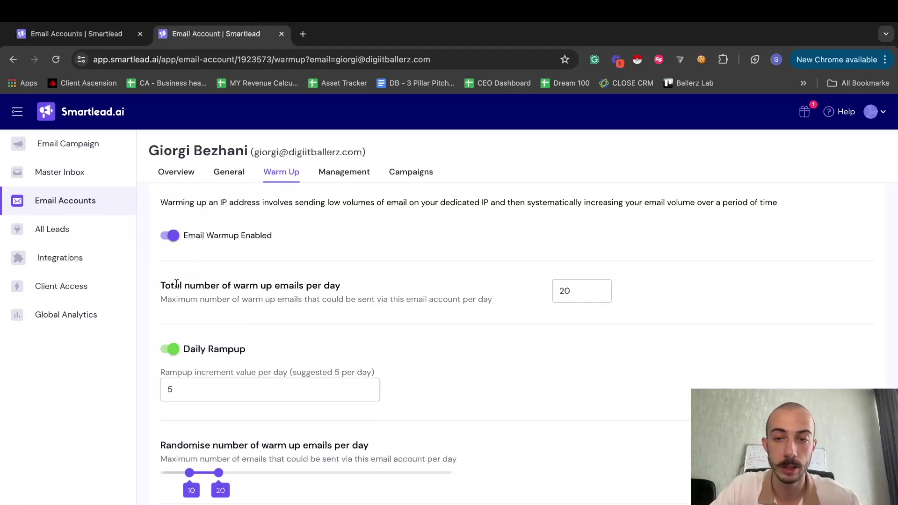
scroll(280, 296, "down", 3)
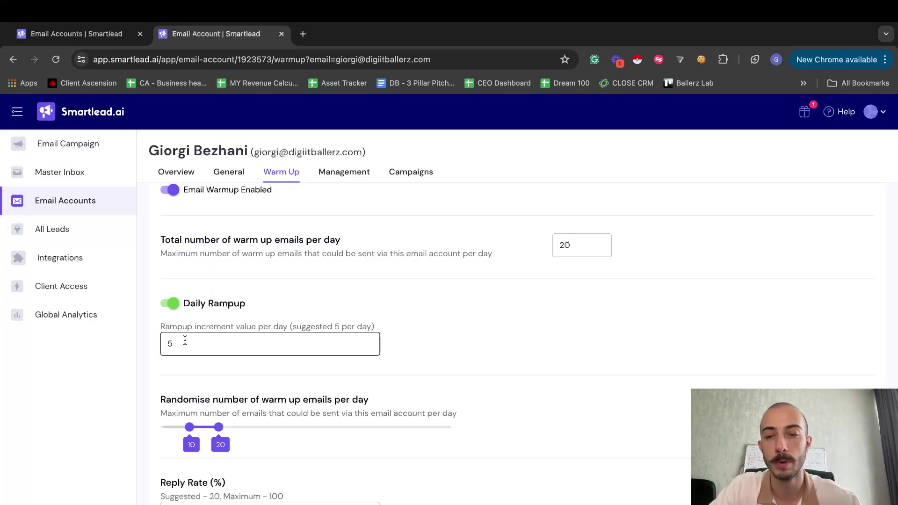
scroll(208, 364, "down", 3)
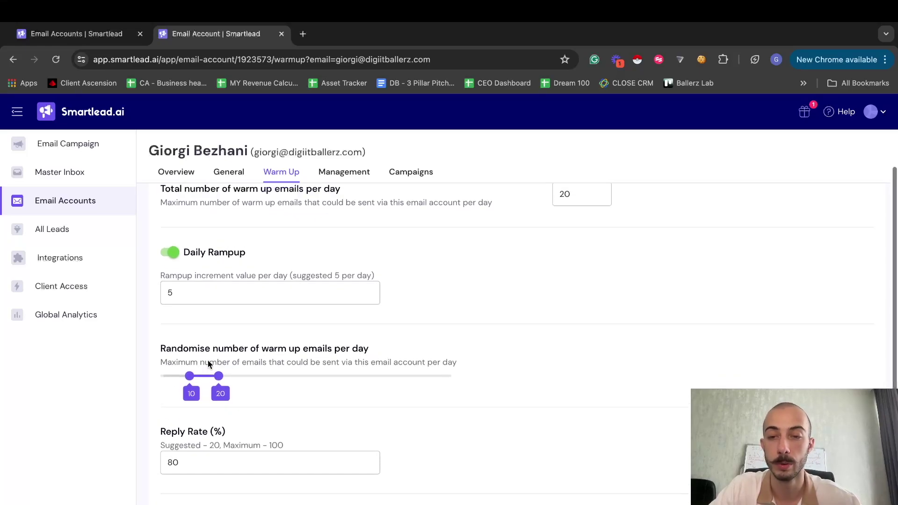
scroll(207, 364, "up", 1)
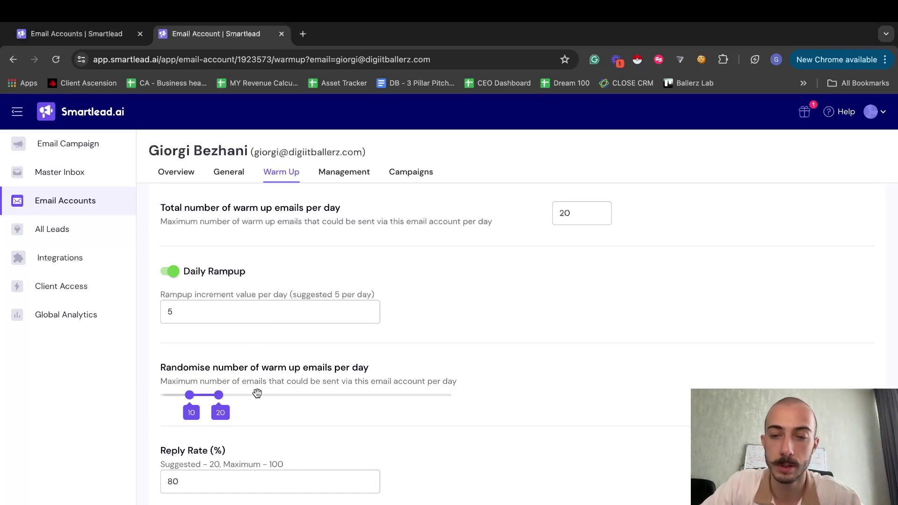
scroll(251, 407, "down", 3)
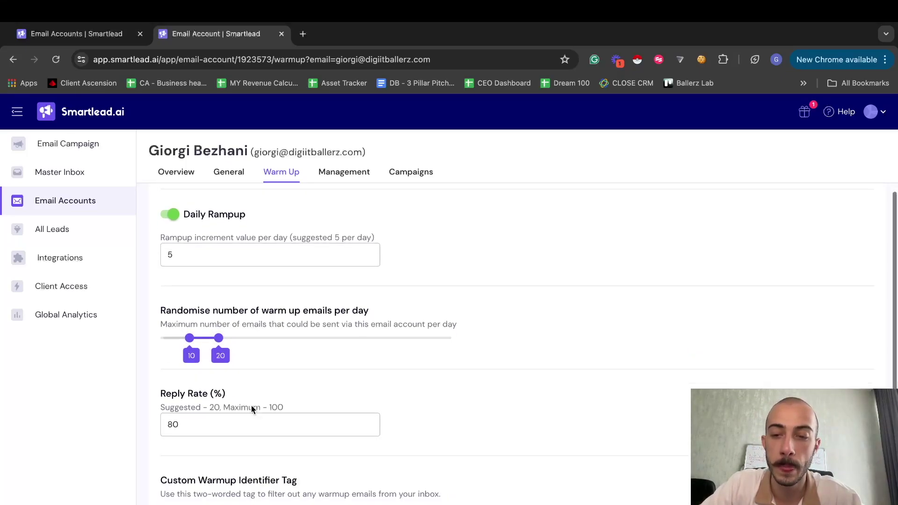
left_click_drag(161, 394, 224, 394)
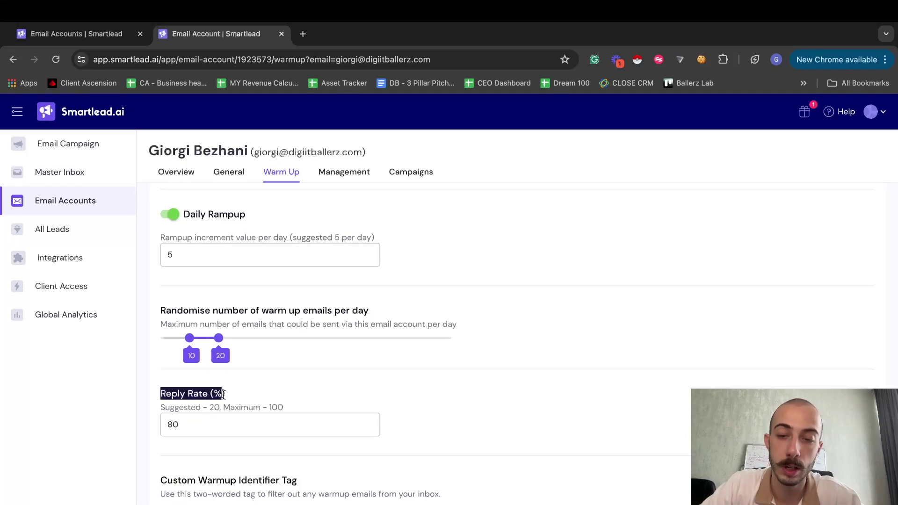
left_click_drag(187, 426, 160, 434)
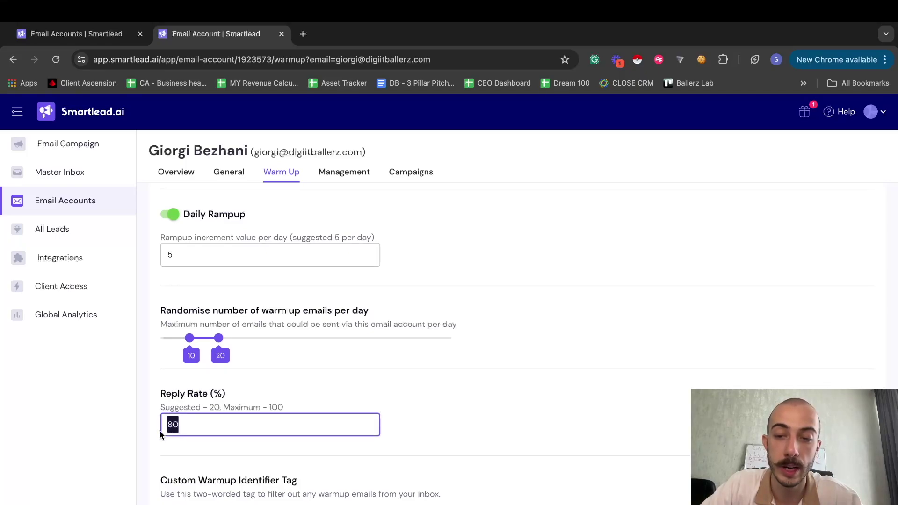
left_click(257, 399)
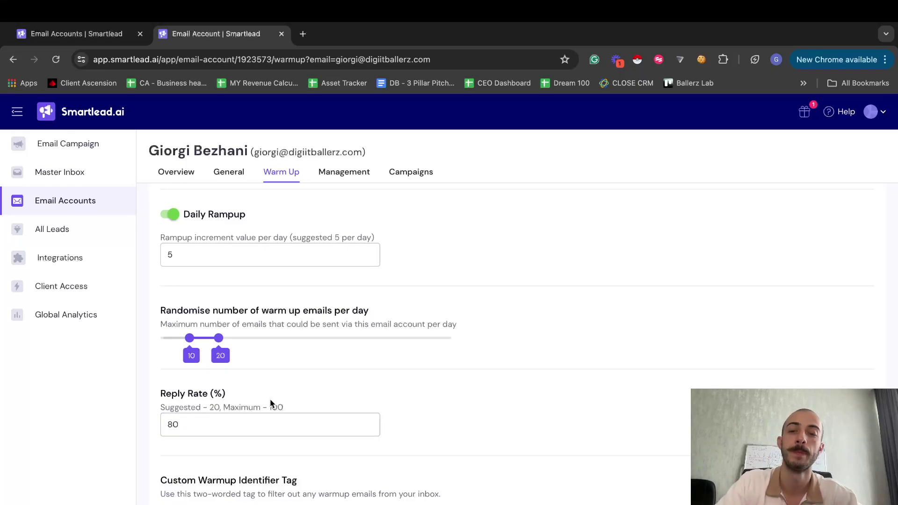
Scroll the reference account's warm-up settings down to the 80% reply rate value
scroll(275, 400, "down", 2)
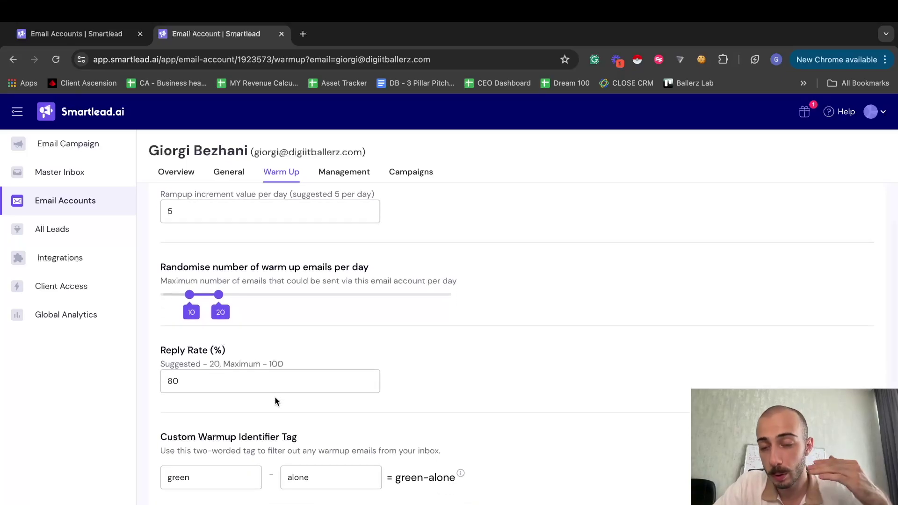
scroll(274, 396, "down", 1)
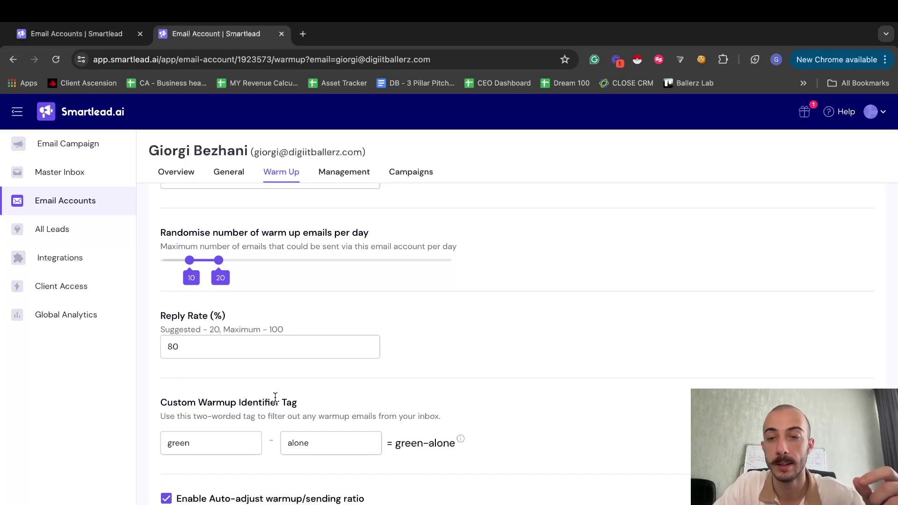
scroll(275, 397, "down", 1)
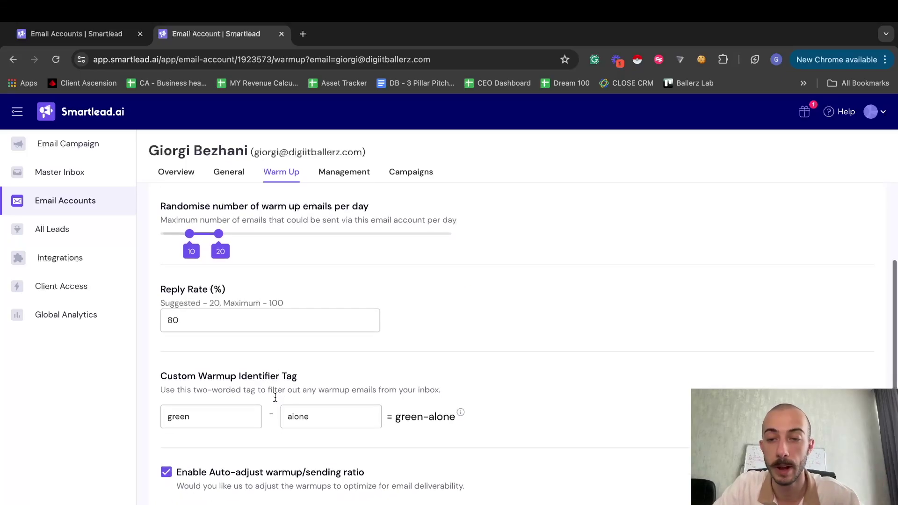
left_click(206, 322)
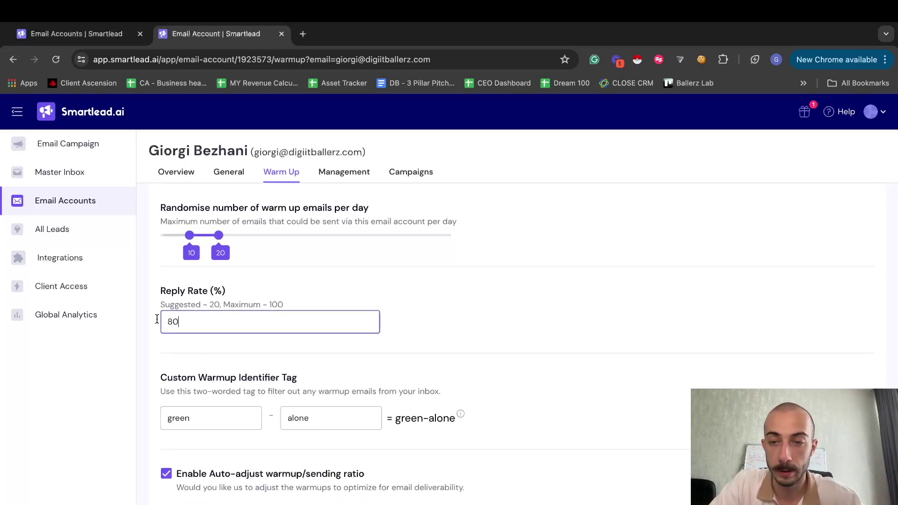
double_click(173, 321)
left_click(183, 346)
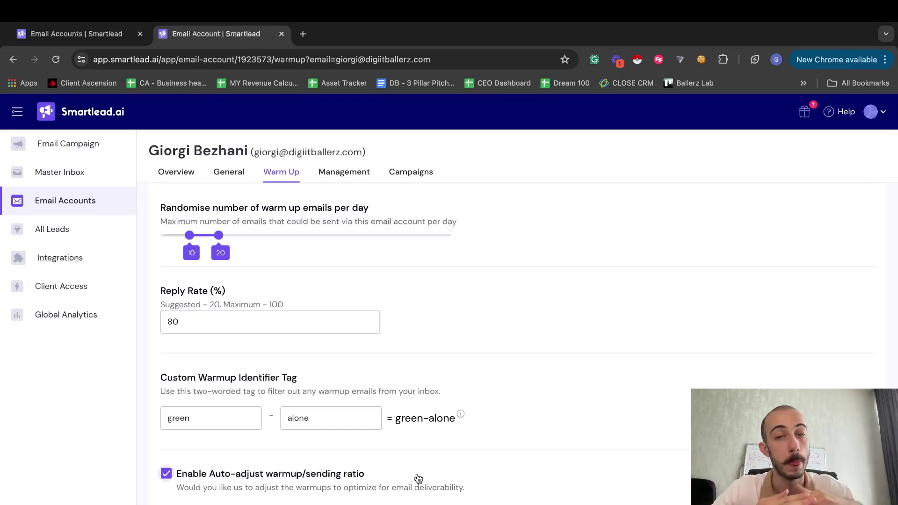
Scroll back to the top of the settings and return to the bulk update for both accounts
scroll(401, 354, "up", 1)
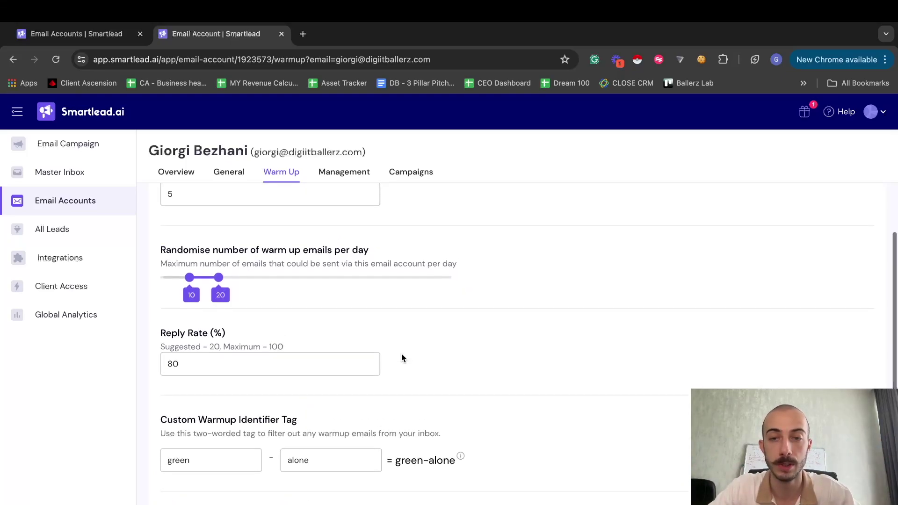
scroll(401, 354, "down", 1)
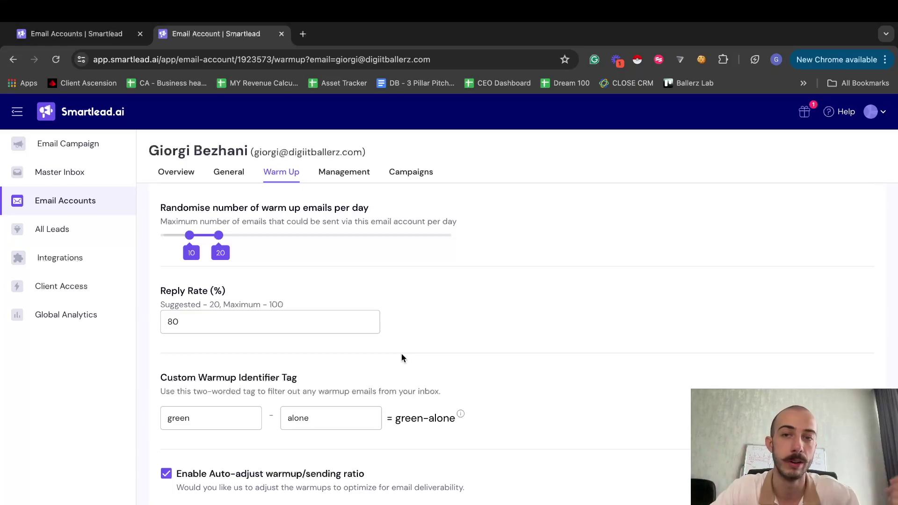
scroll(402, 357, "up", 1)
scroll(392, 360, "down", 1)
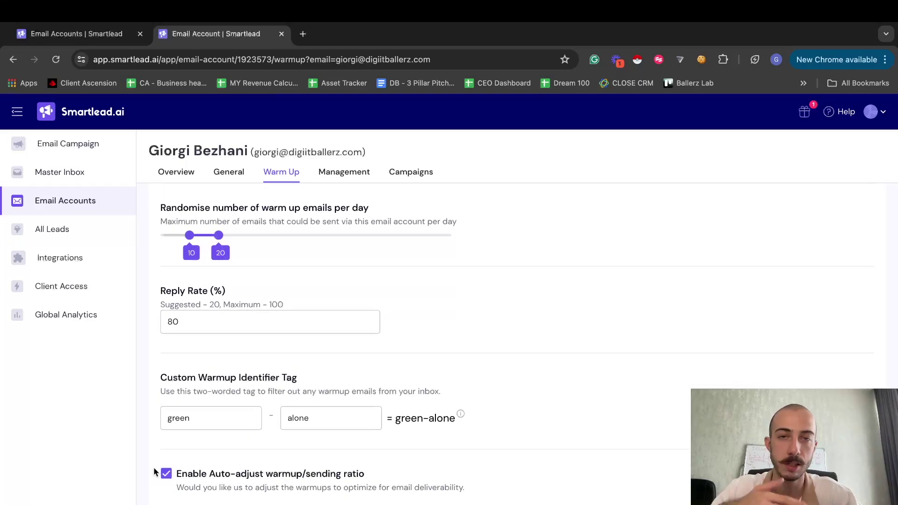
scroll(231, 424, "up", 3)
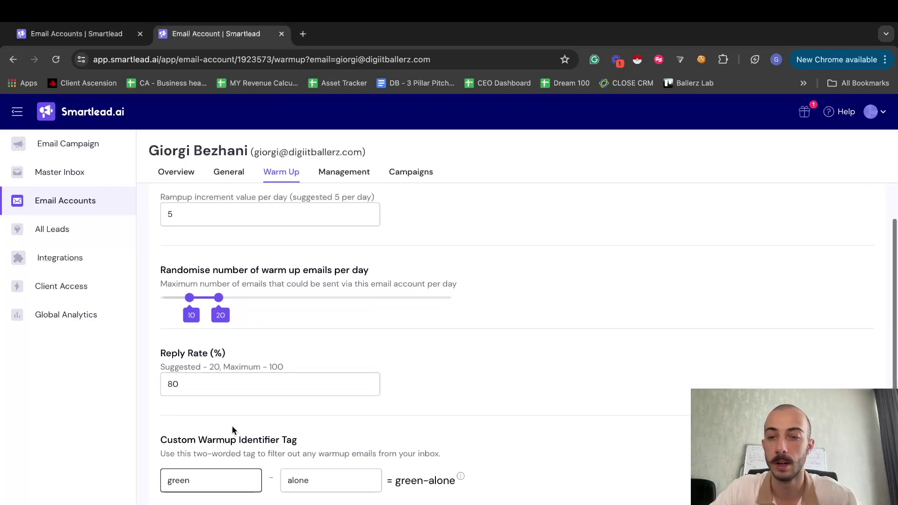
scroll(232, 426, "up", 8)
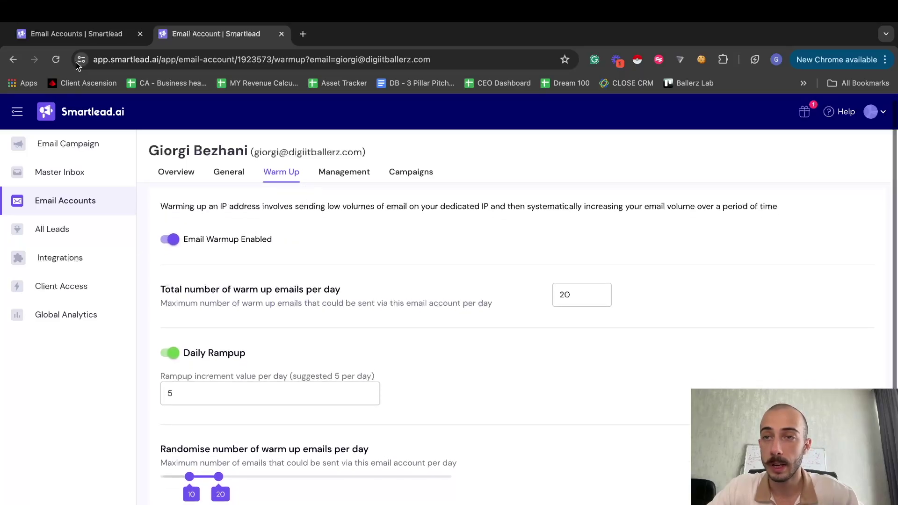
left_click(100, 40)
Set bulk warm-up status to Active with 20 emails per day and daily ramp-up of 5
left_click(256, 191)
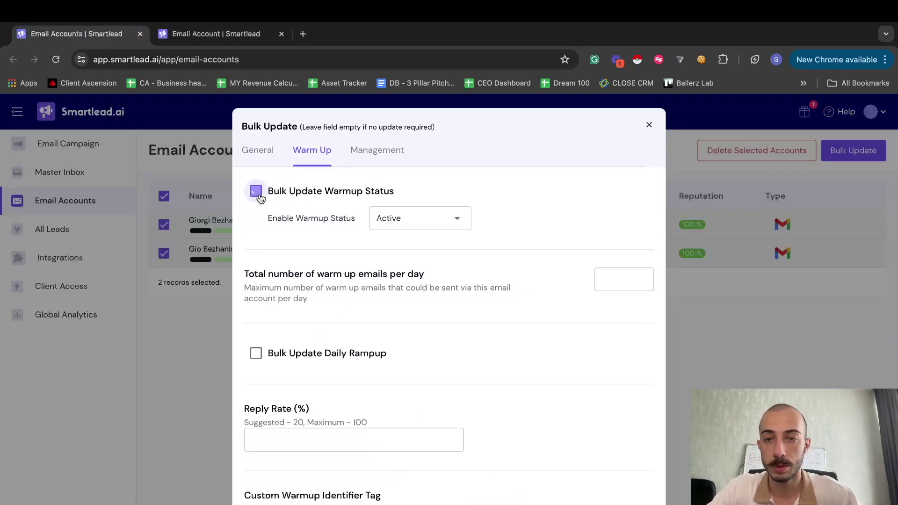
left_click(609, 286)
type("20")
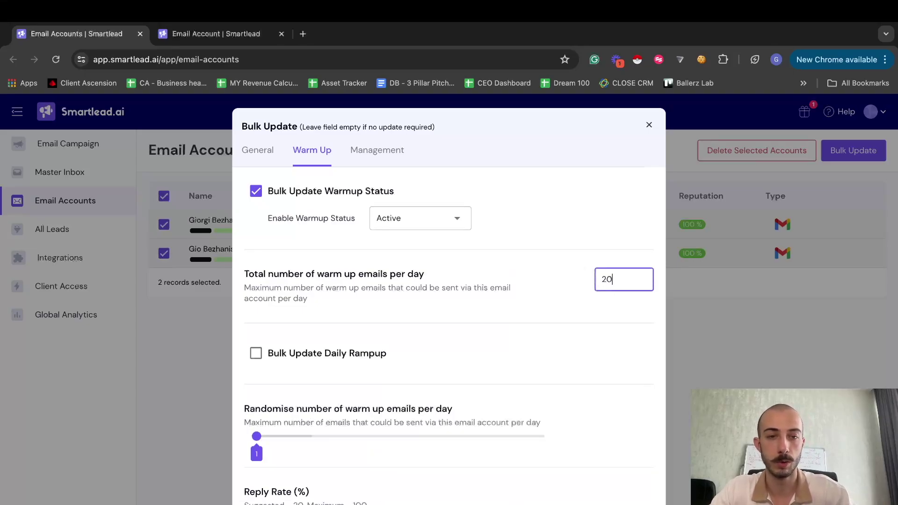
left_click(307, 358)
left_click(538, 415)
Set the randomised daily range to 10–20 and the reply rate to 80%
scroll(537, 411, "down", 2)
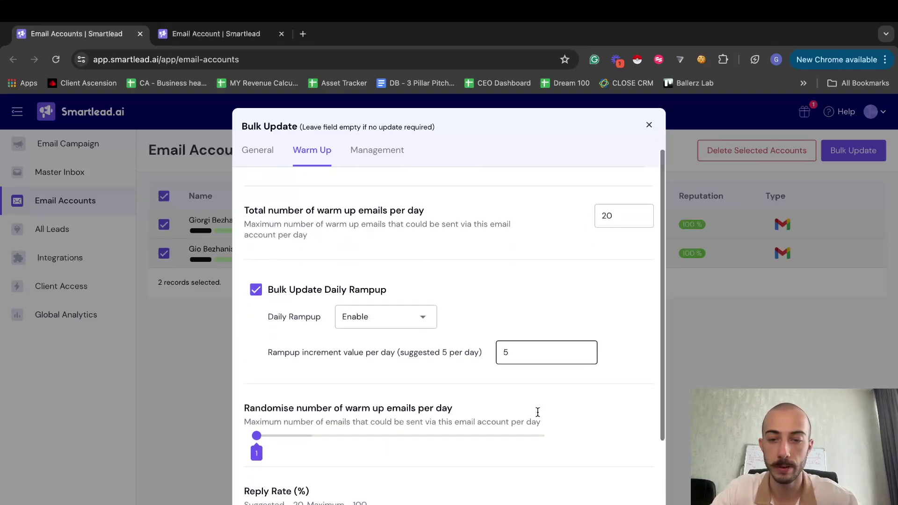
left_click_drag(256, 411, 282, 411)
left_click(359, 493)
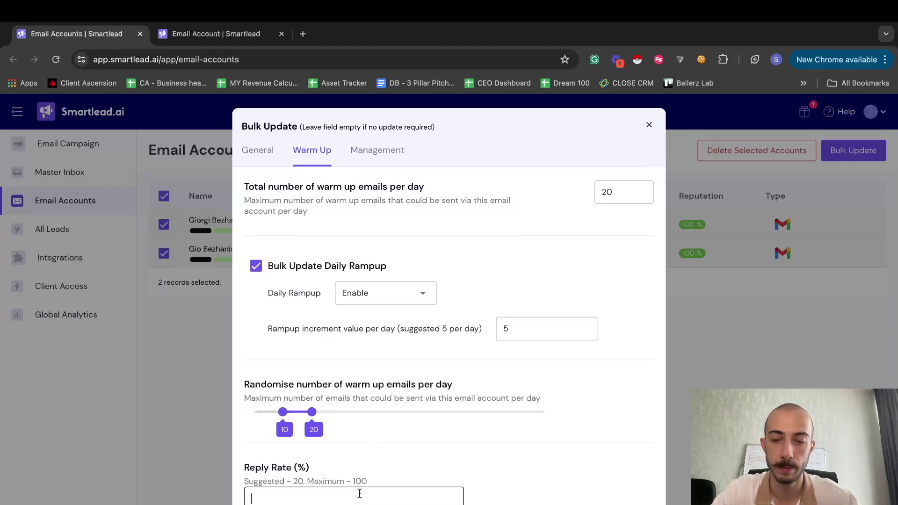
type("80")
Enable the auto-adjust warm-up/sending ratio and locate the custom warm-up tag fields
left_click(412, 460)
scroll(412, 460, "down", 4)
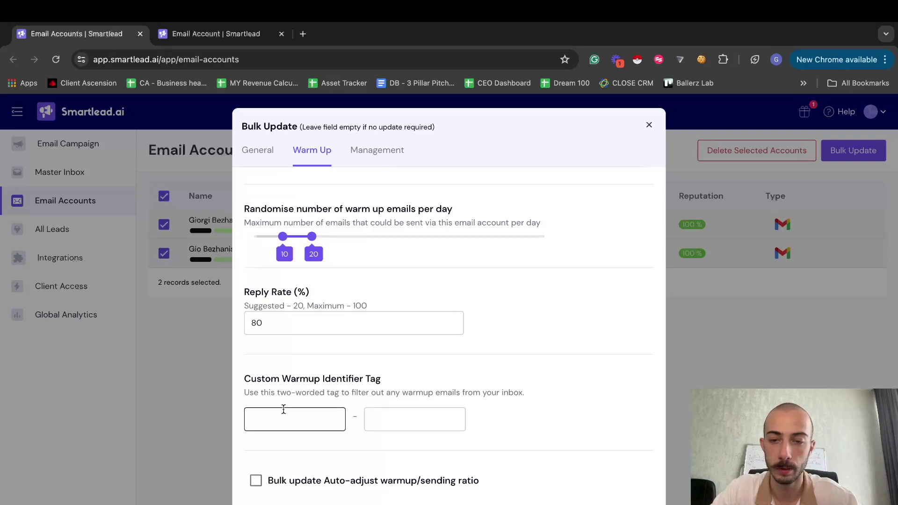
key("Tab")
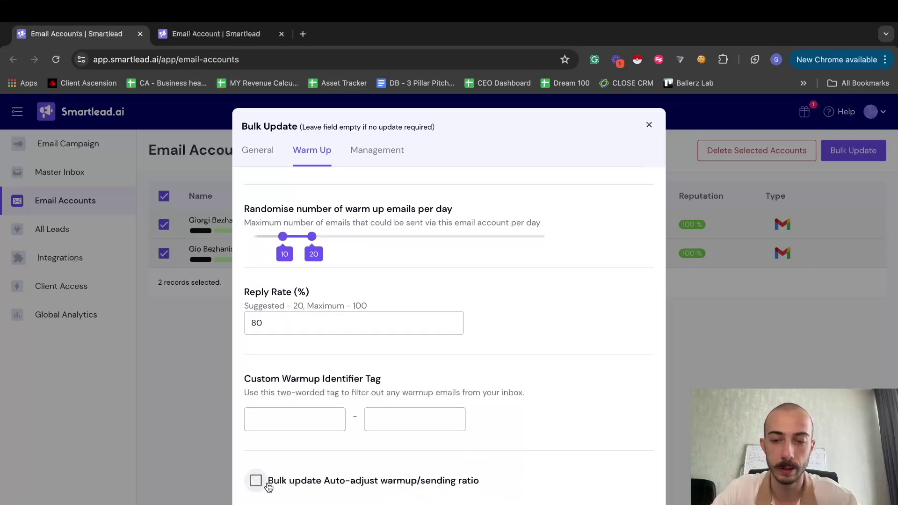
left_click(256, 481)
left_click(284, 418)
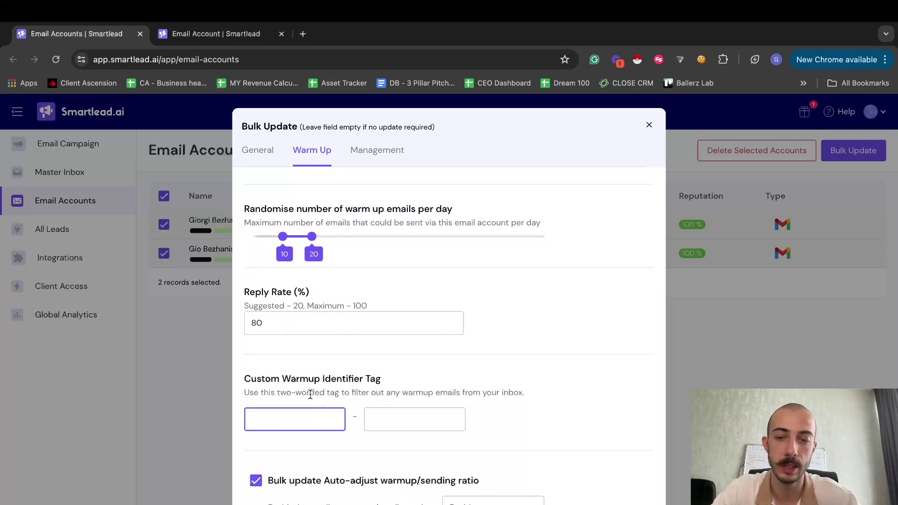
left_click_drag(257, 379, 406, 385)
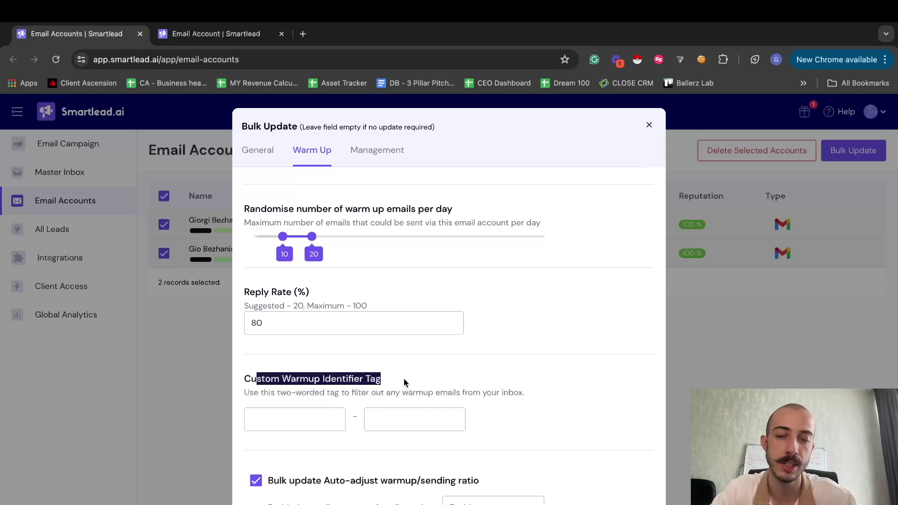
Enter 'green' and 'apple' as the custom warm-up identifier tag words
left_click(404, 380)
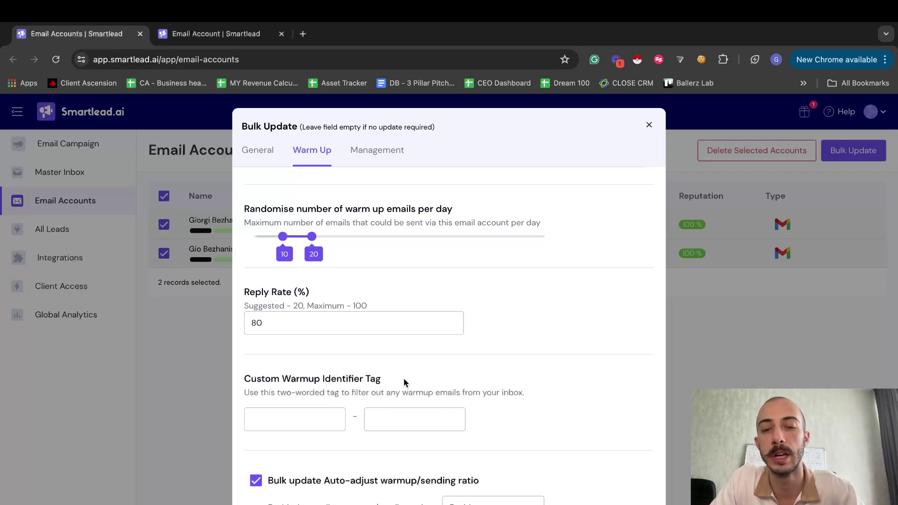
left_click(313, 415)
type("green")
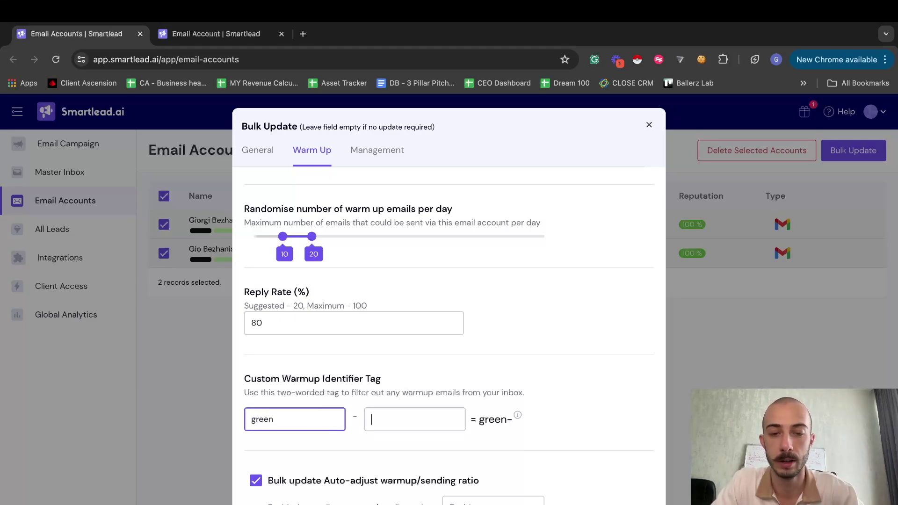
key("Tab")
type("apple")
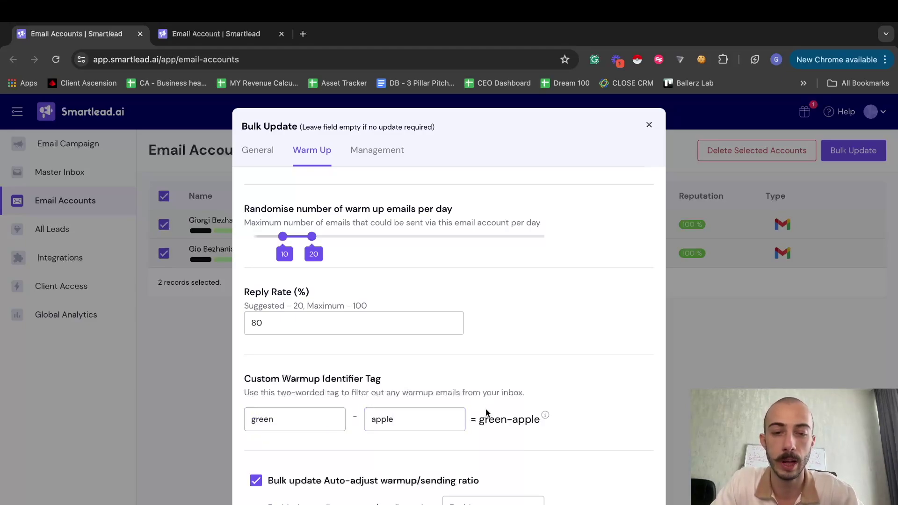
Check the green-apple tag preview and apply the bulk update to both accounts
left_click_drag(477, 419, 539, 420)
left_click(527, 408)
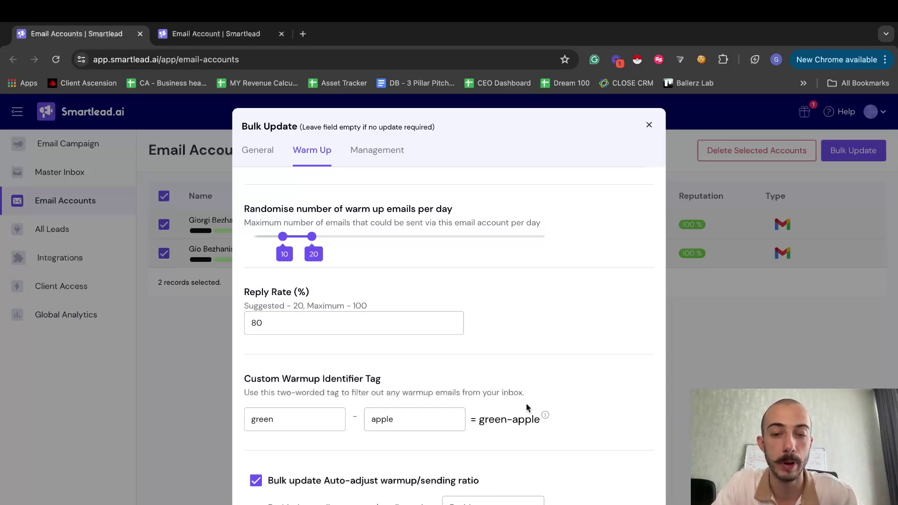
scroll(404, 408, "down", 1)
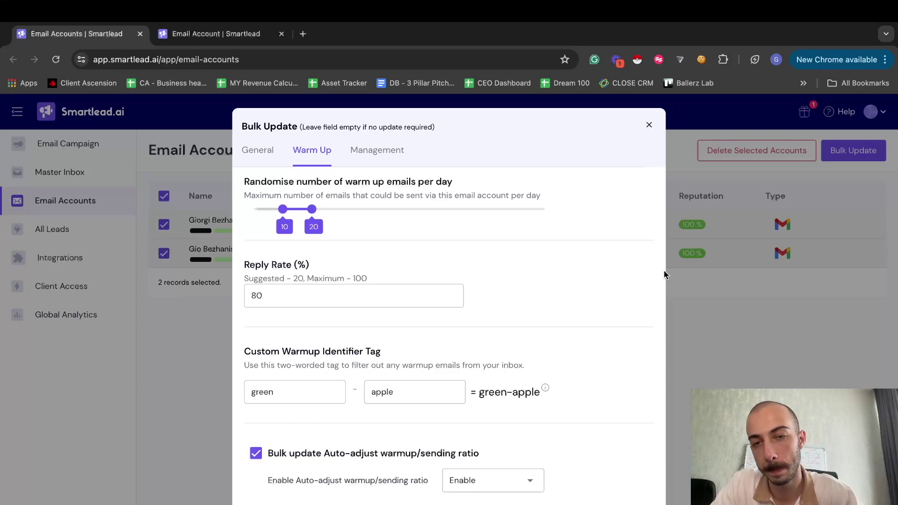
key("Escape")
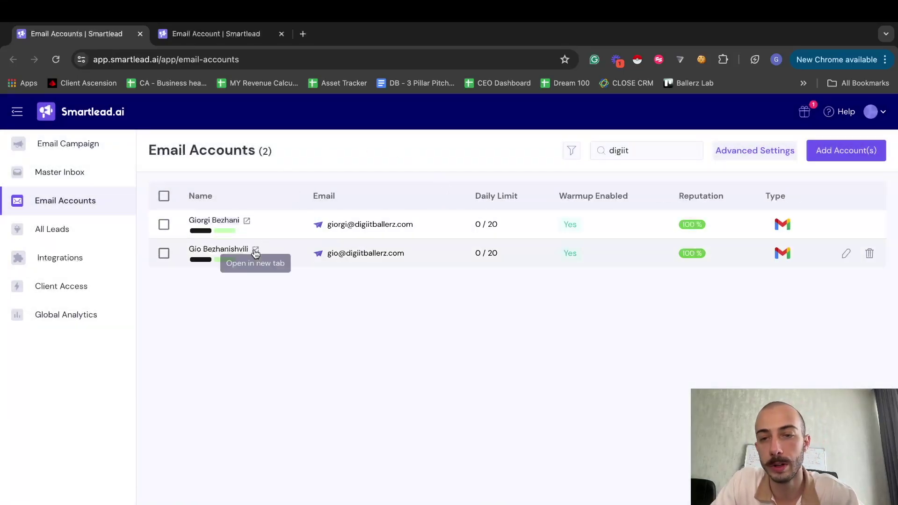
Open the second account in a new tab, confirm 20/day warm-up with ramp-up 5, then view its overview
left_click(254, 250)
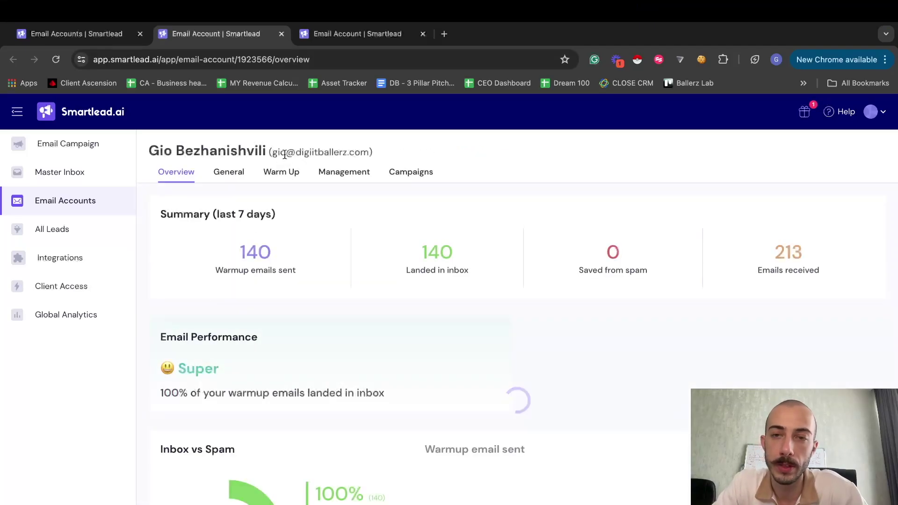
left_click(282, 170)
scroll(449, 380, "down", 5)
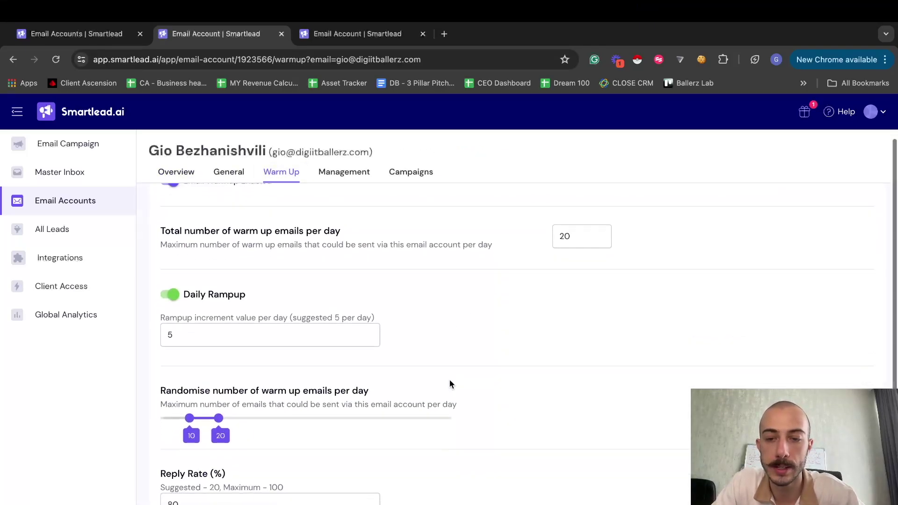
scroll(450, 380, "up", 5)
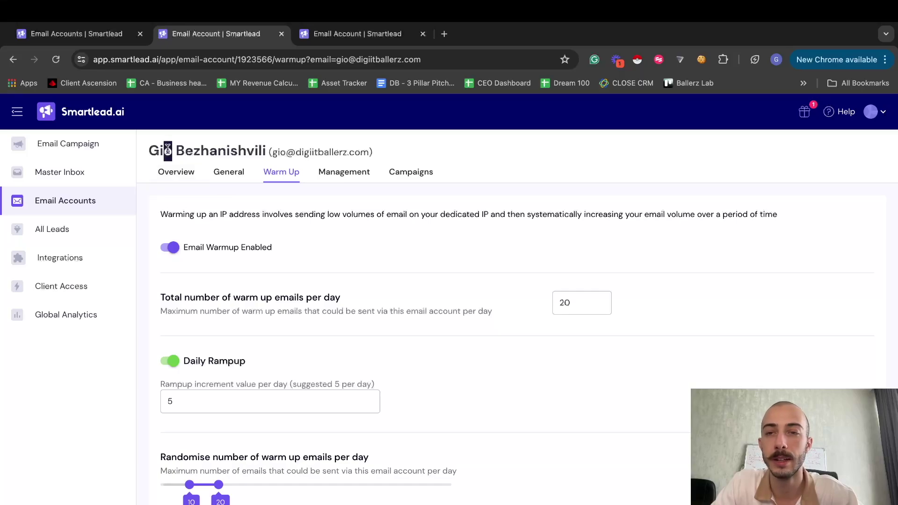
left_click(174, 172)
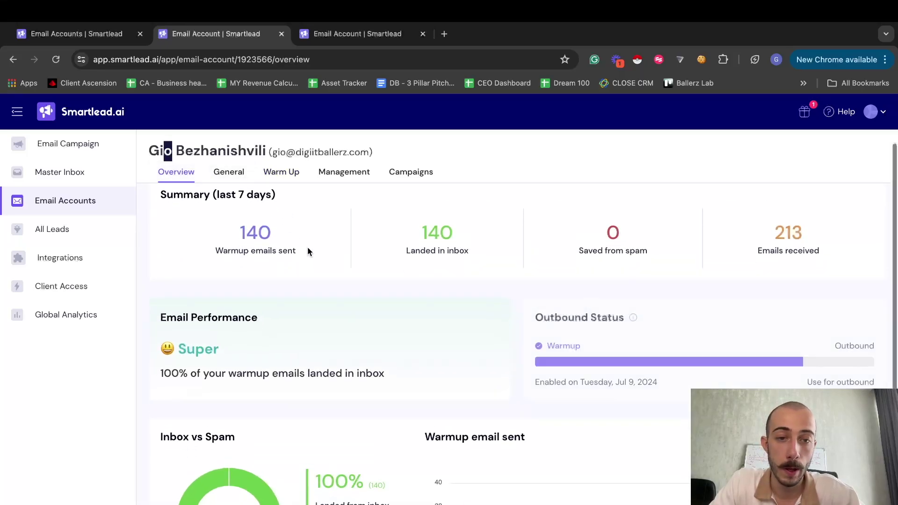